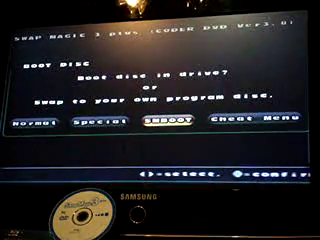
Step: Boot uLaunchELF 4.38 through Swap Magic's SMBOOT option
key("Return")
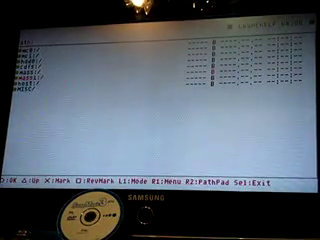
Step: Open the USB mass storage device to list its folders and ELF files
key("Return")
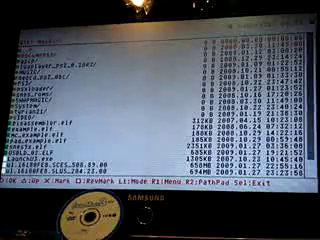